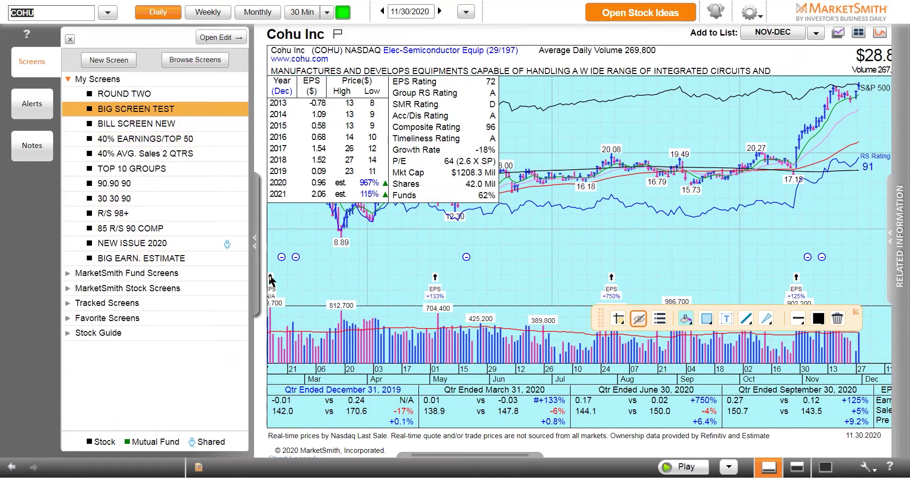
Run BIG SCREEN TEST and show its 283 results in Max View.
click(145, 113)
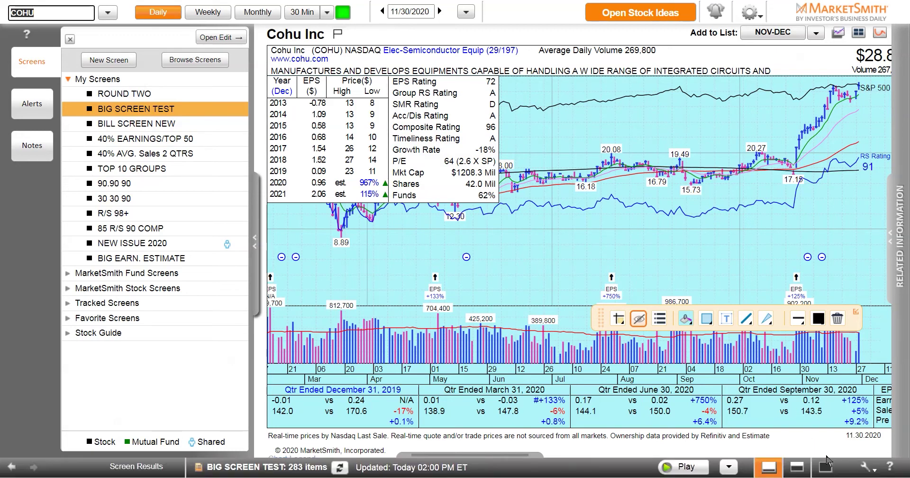
click(827, 471)
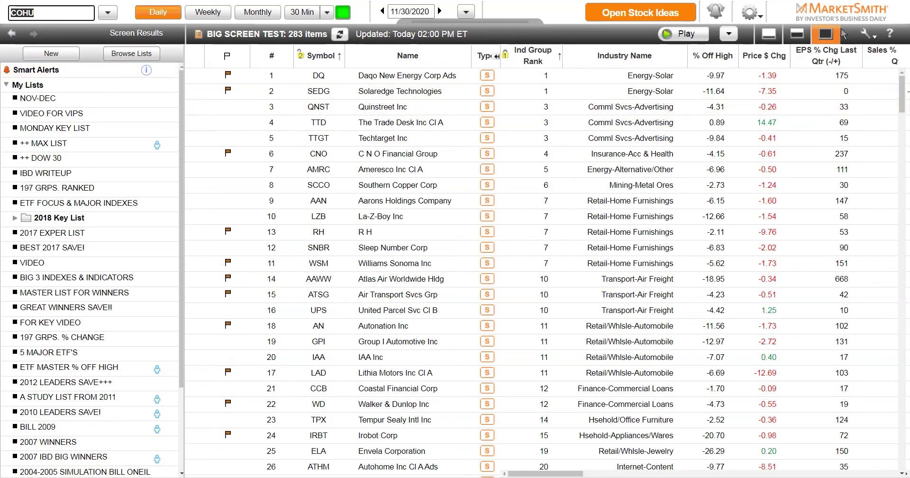
Export the BIG SCREEN TEST results as an Excel (.xlsx) workbook from List Panel Tools.
click(871, 35)
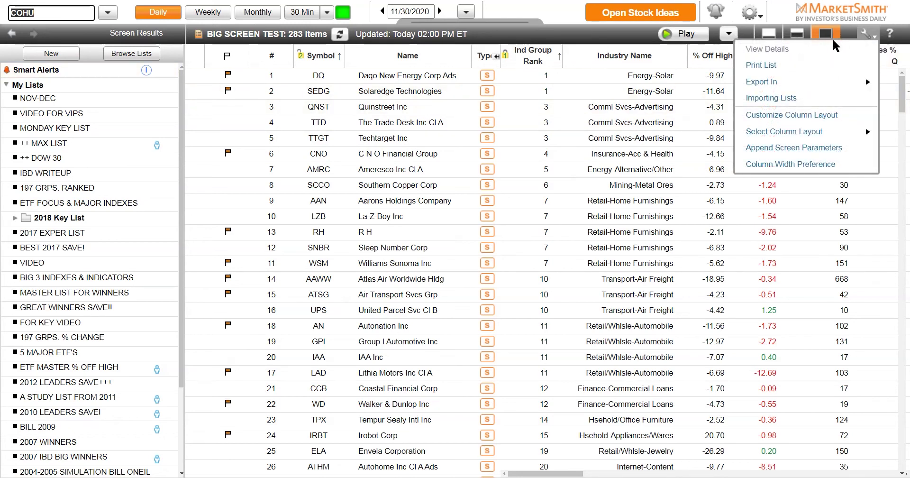
mouse_move(761, 82)
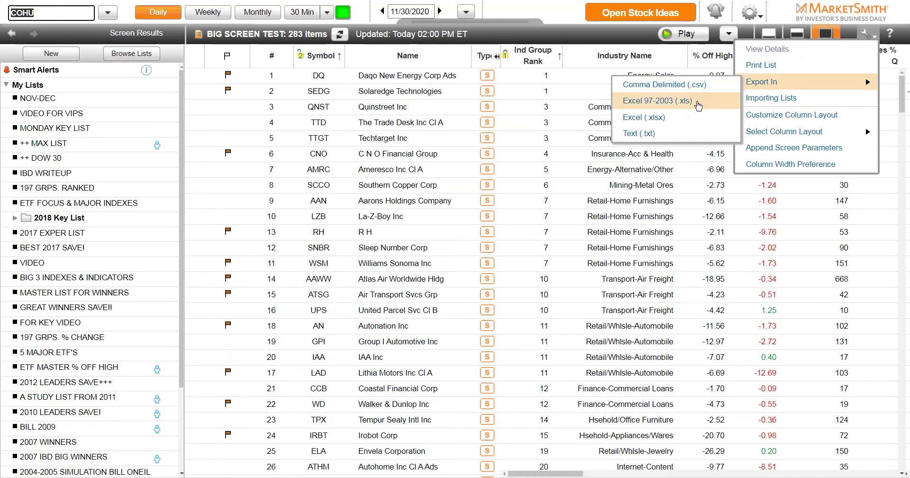
click(659, 123)
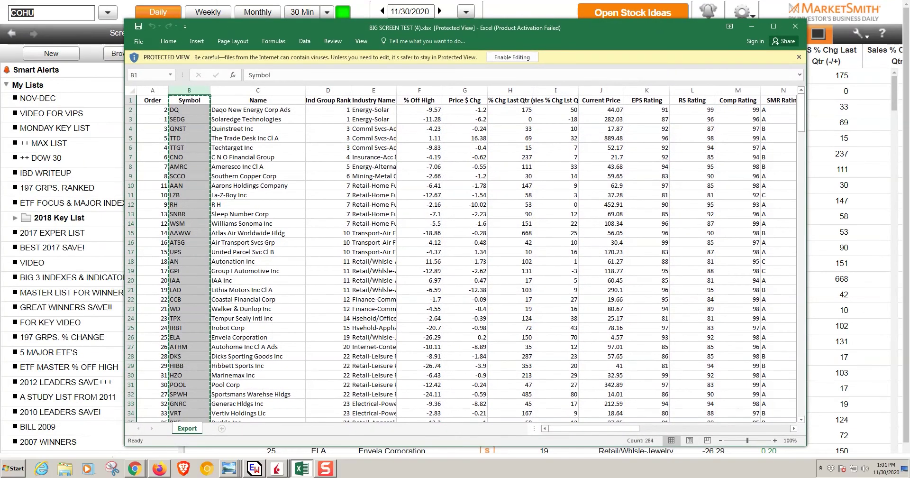
Dock the exported workbook at the right screen edge beside the MarketSmith results.
click(255, 469)
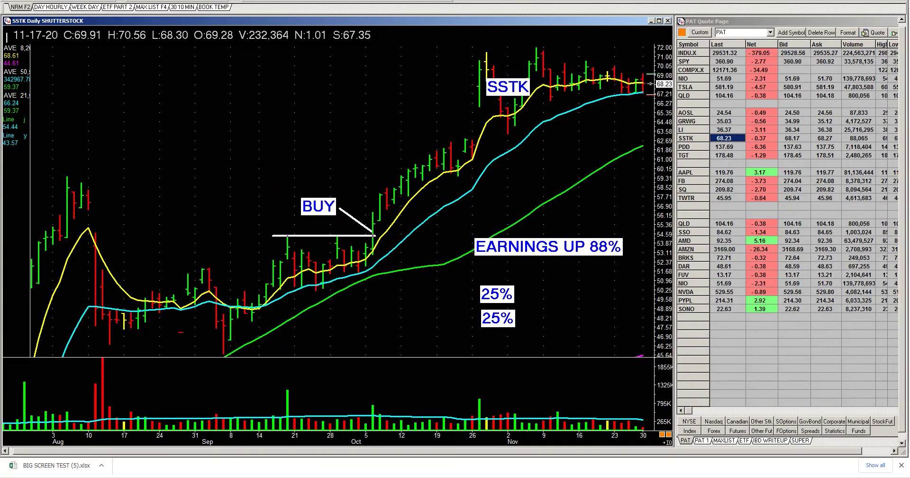
key(alt+Tab)
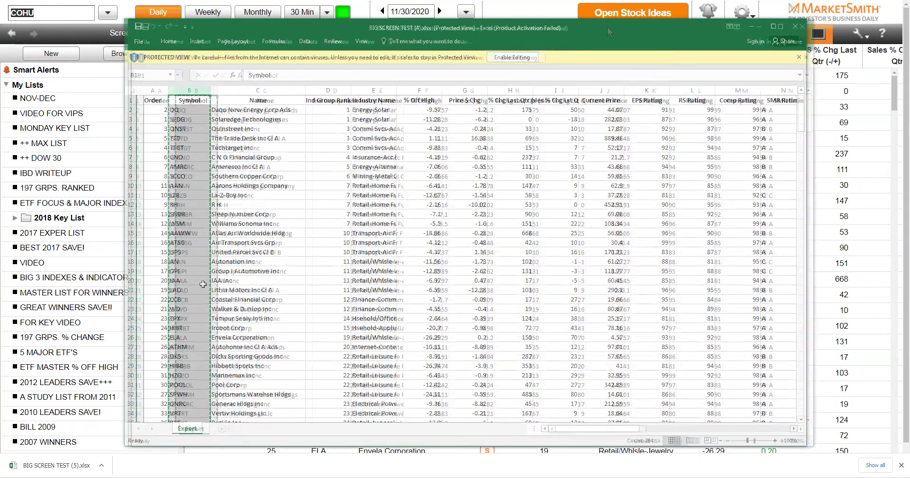
drag(596, 26, 768, 36)
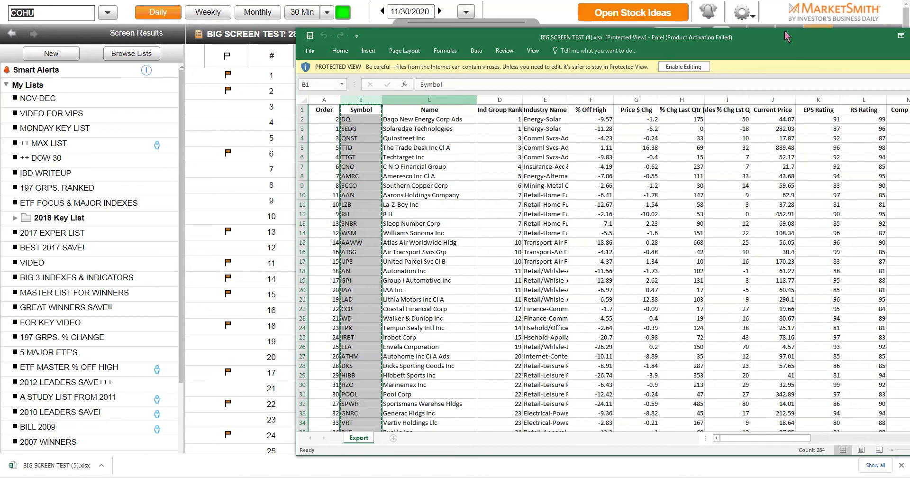
drag(785, 30, 909, 9)
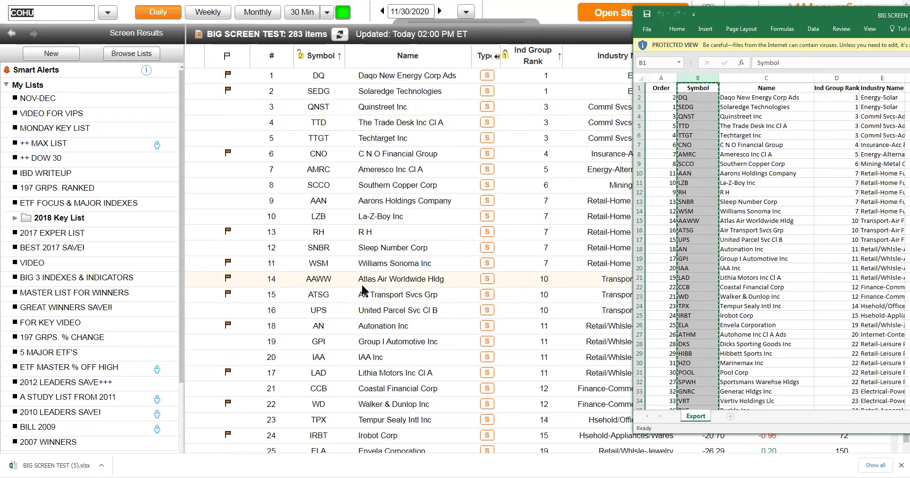
click(49, 58)
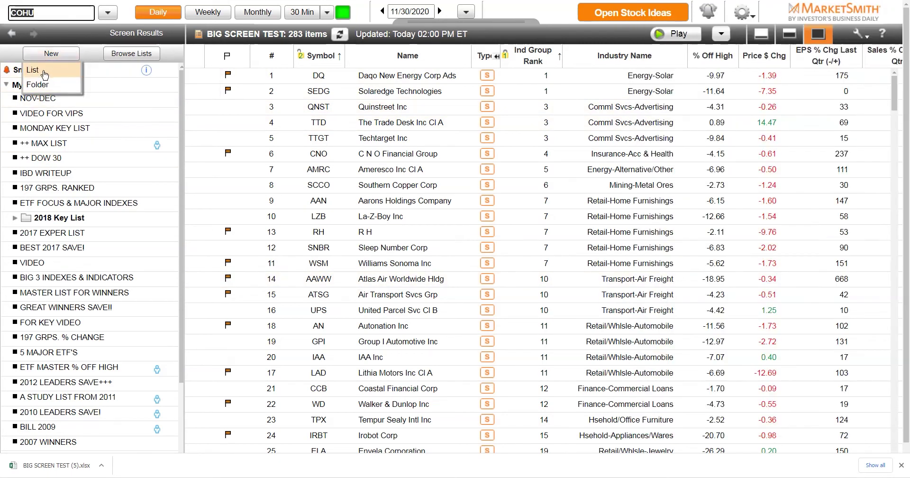
Create and save a new list named 'LIST FOR EVERYONE', correcting the name's typos.
click(44, 71)
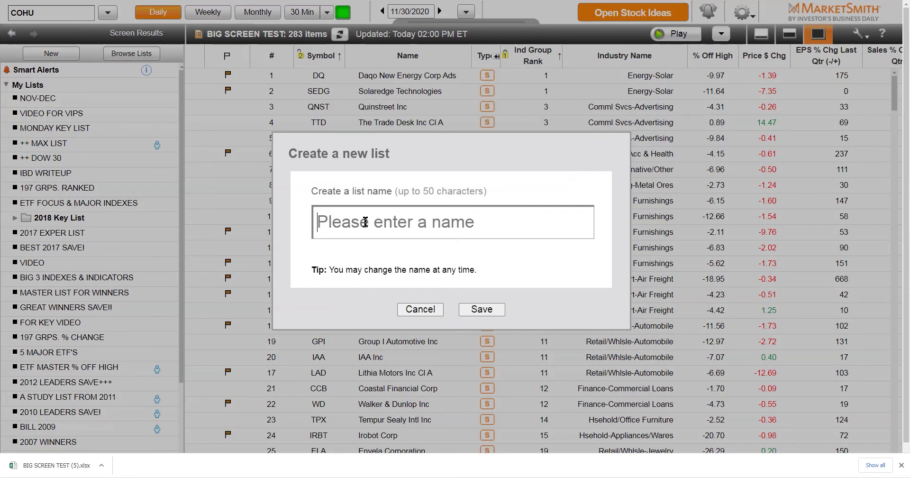
text(le)
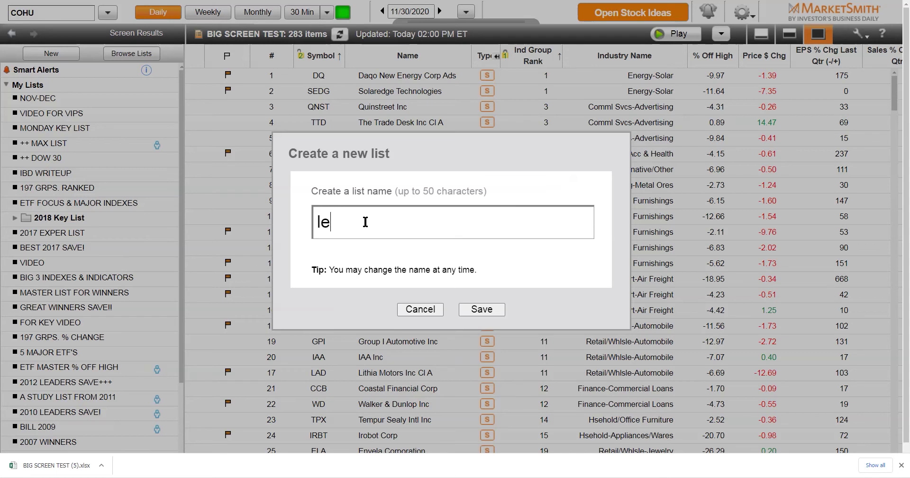
key(BackSpace)
key(BackSpace)
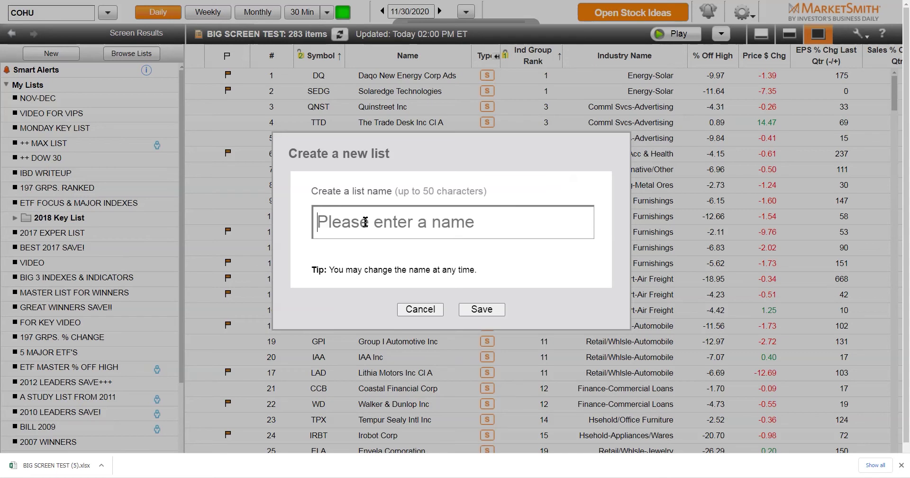
text(LIST)
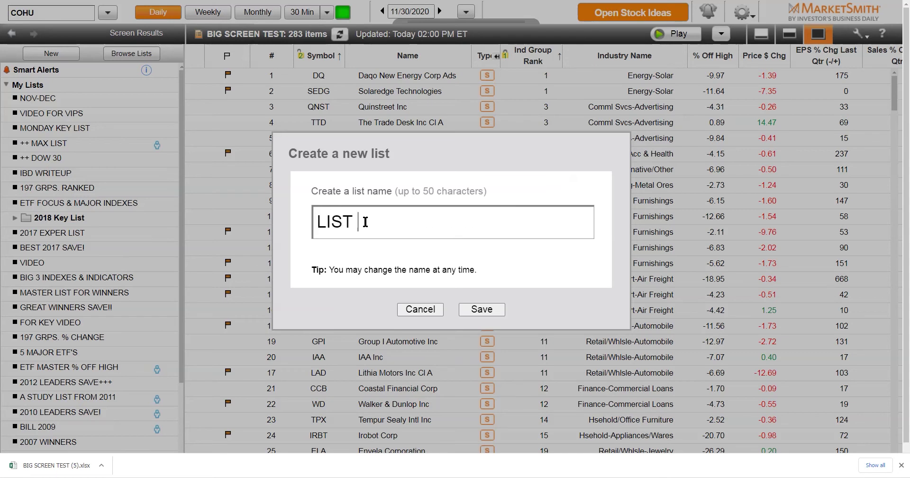
text( FOR)
text( EVERON)
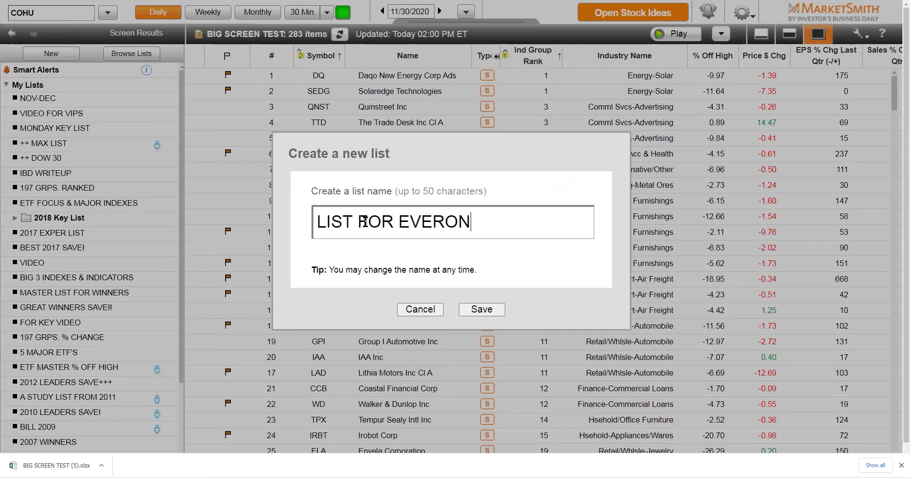
key(BackSpace)
key(BackSpace)
text(YONE)
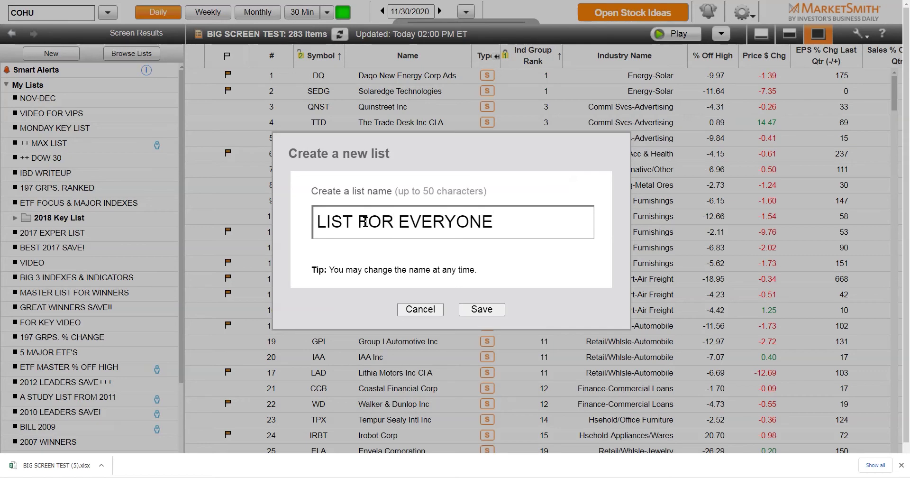
click(493, 310)
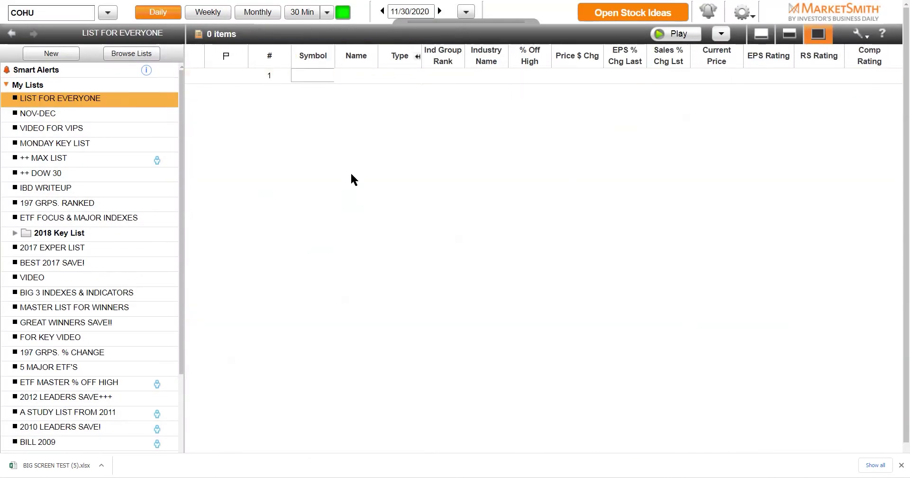
Select the workbook's Symbol column of tickers, then move Excel aside.
key(alt+Tab)
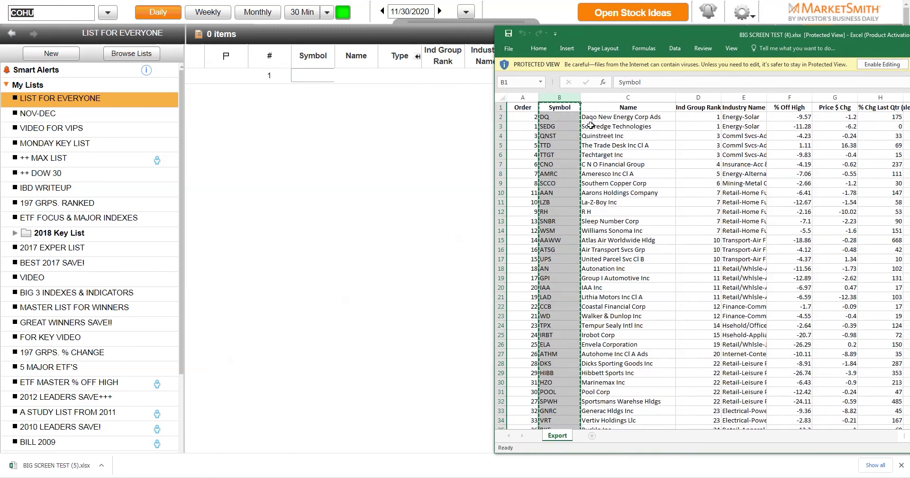
drag(714, 35, 417, 28)
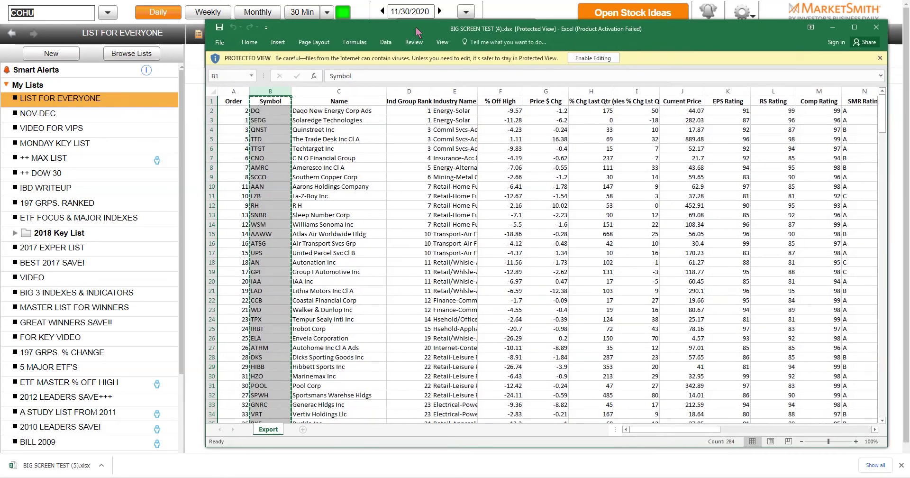
click(268, 87)
drag(714, 38, 909, 58)
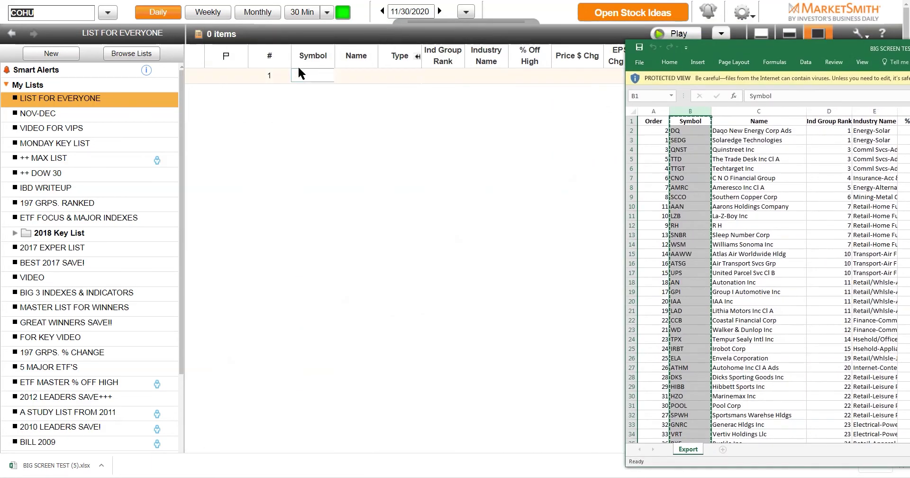
Paste the 283 Excel tickers into the empty list's Symbol column.
click(309, 72)
key(ctrl+v)
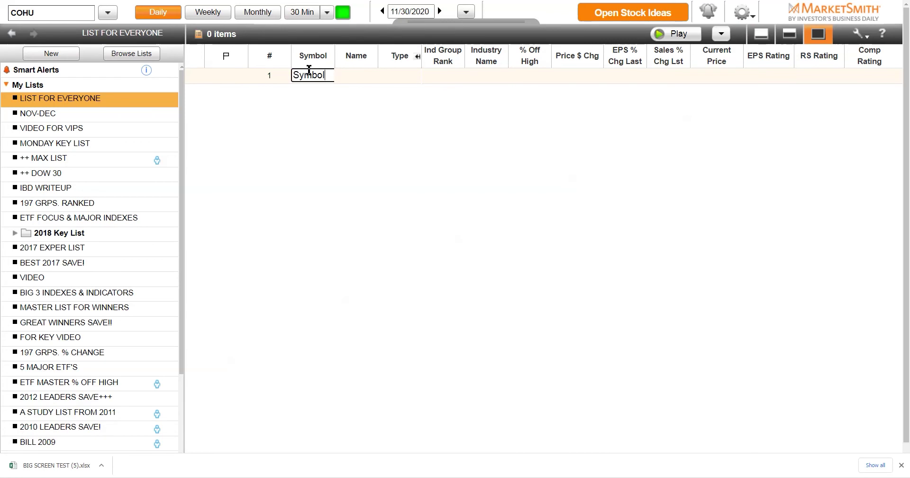
key(Return)
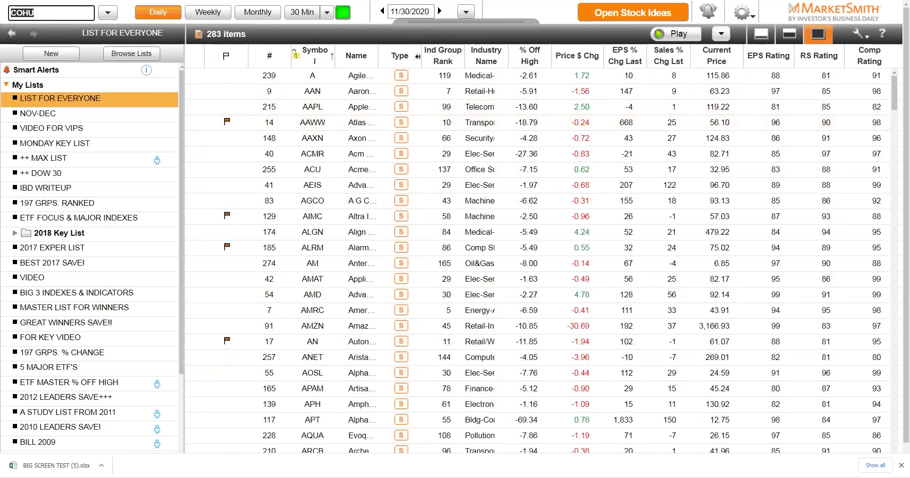
key(alt+Tab)
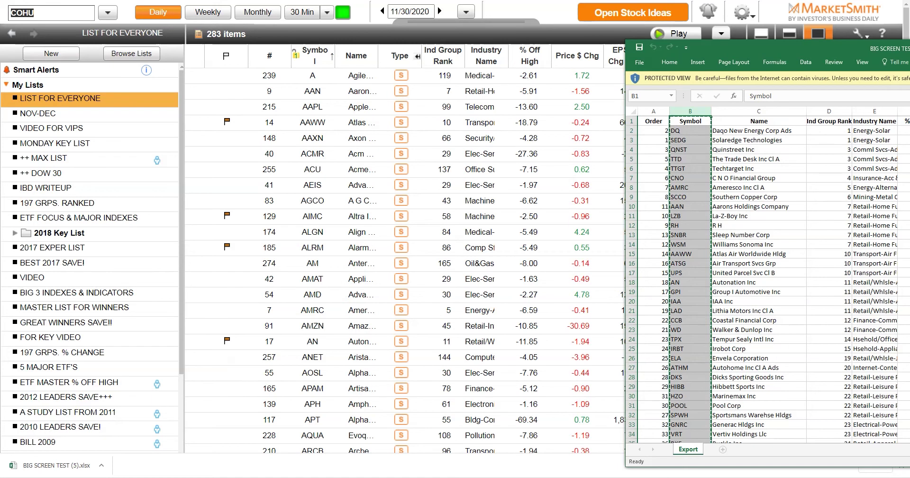
key(alt+Tab)
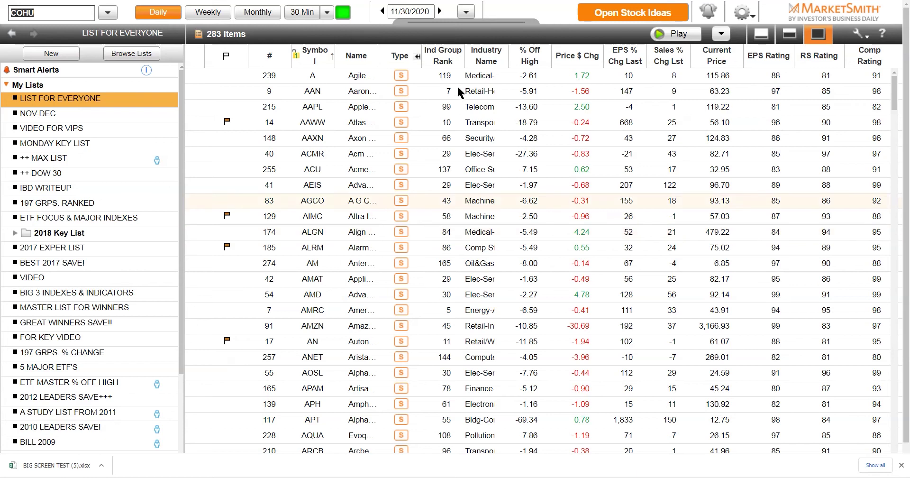
click(445, 60)
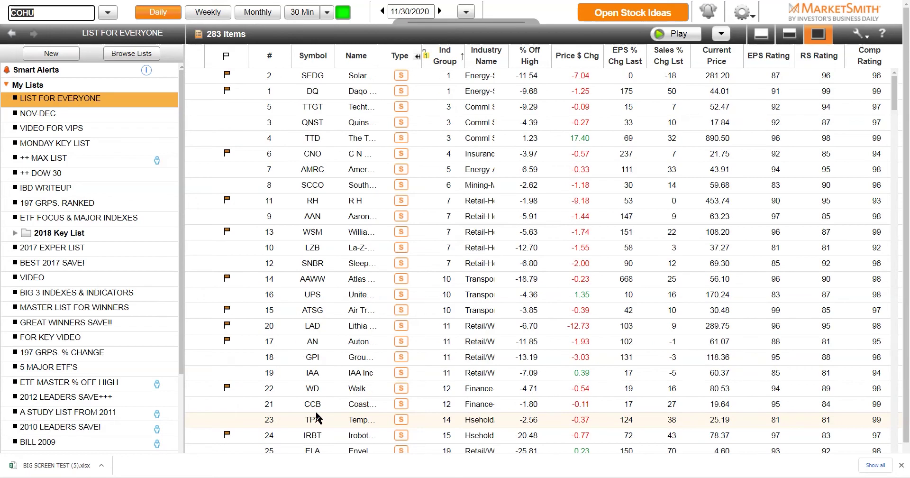
Lock Ind Group Rank as the primary sort and add % Off High as secondary.
click(426, 57)
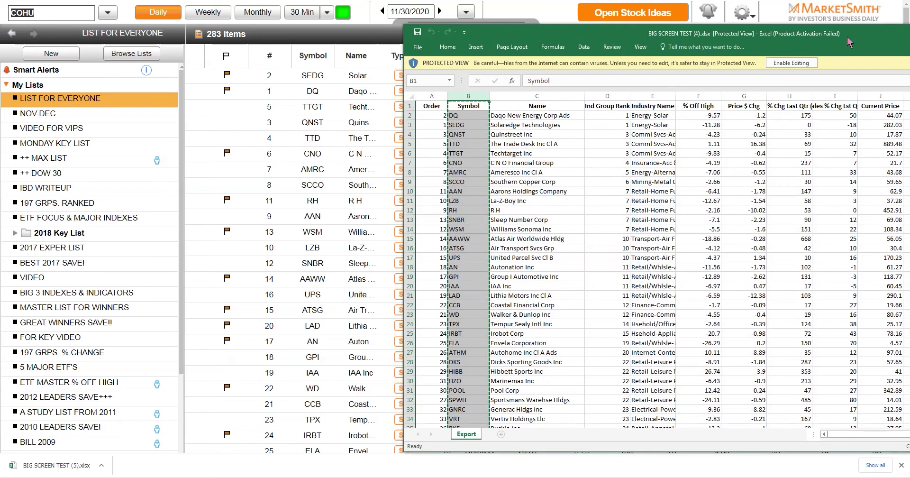
drag(846, 36, 846, 19)
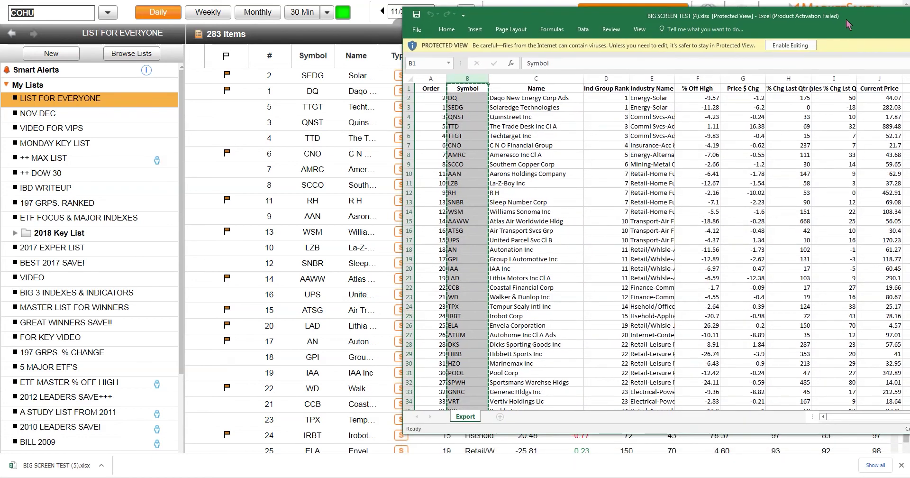
drag(847, 19, 909, 33)
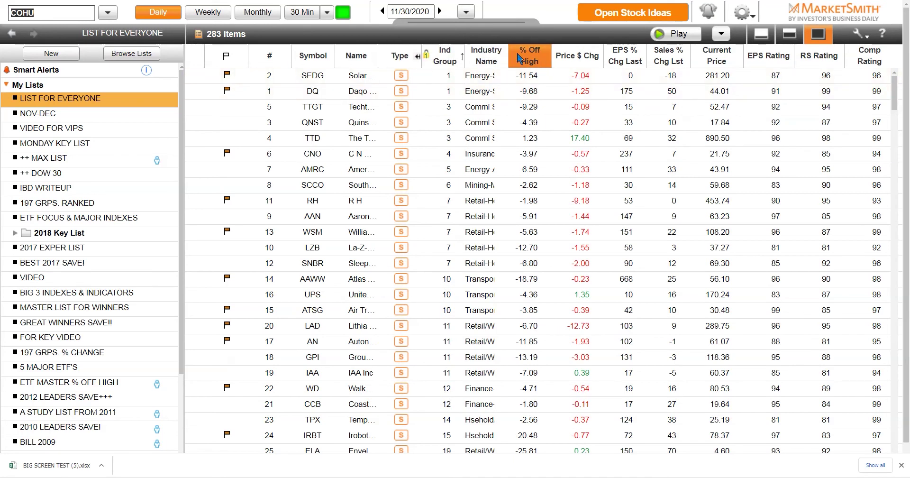
click(531, 66)
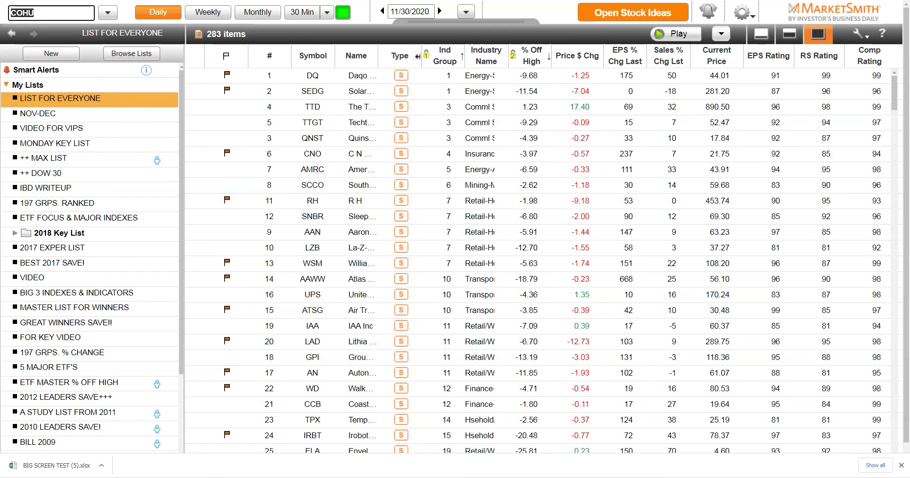
double_click(349, 75)
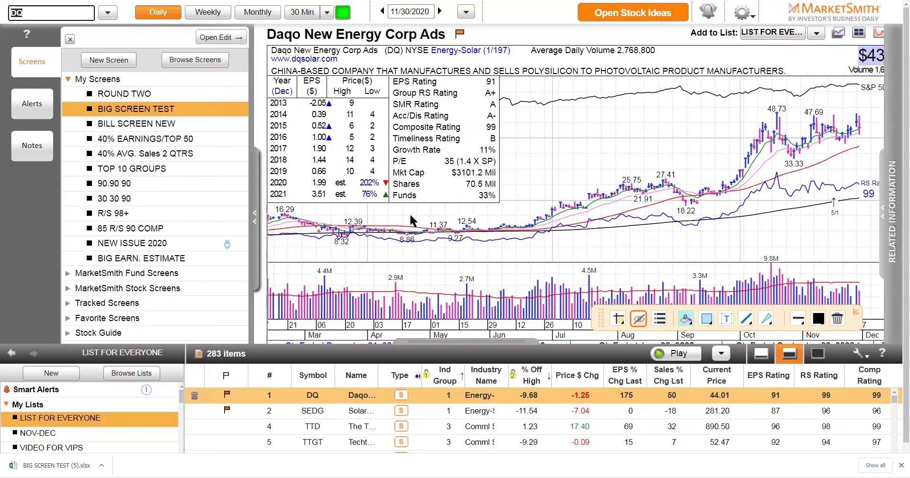
Switch to the full-chart layout and load the SEDG, then TTD daily charts.
click(260, 219)
click(763, 354)
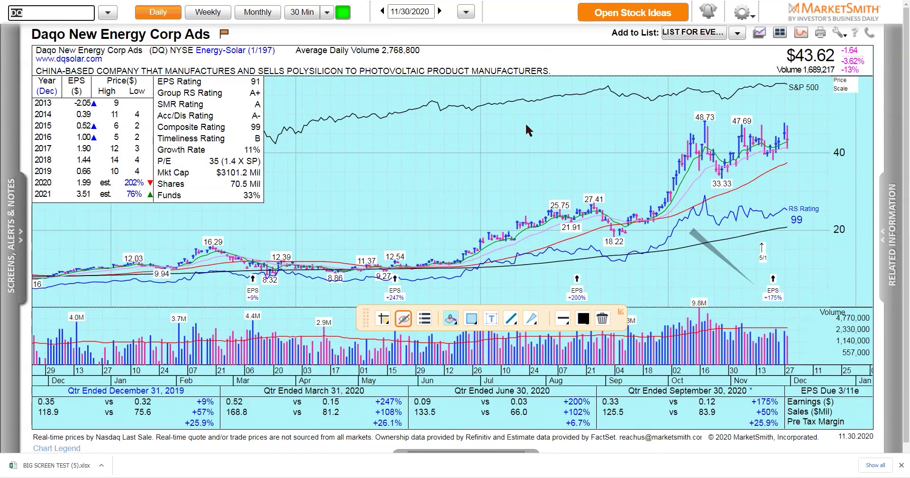
text(SEDG)
key(Return)
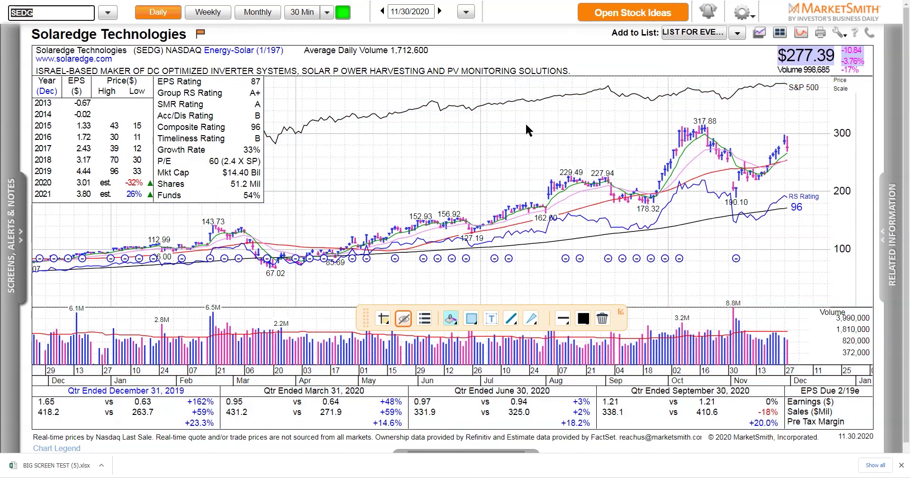
text(TTD)
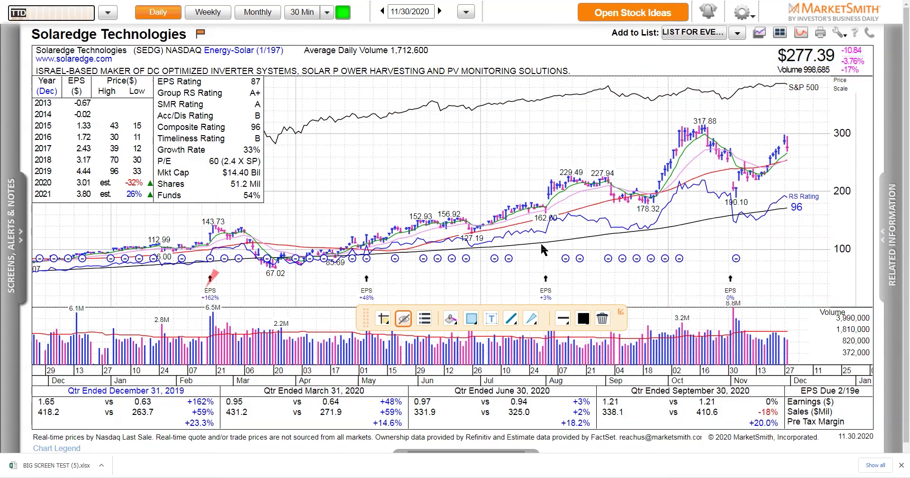
key(Return)
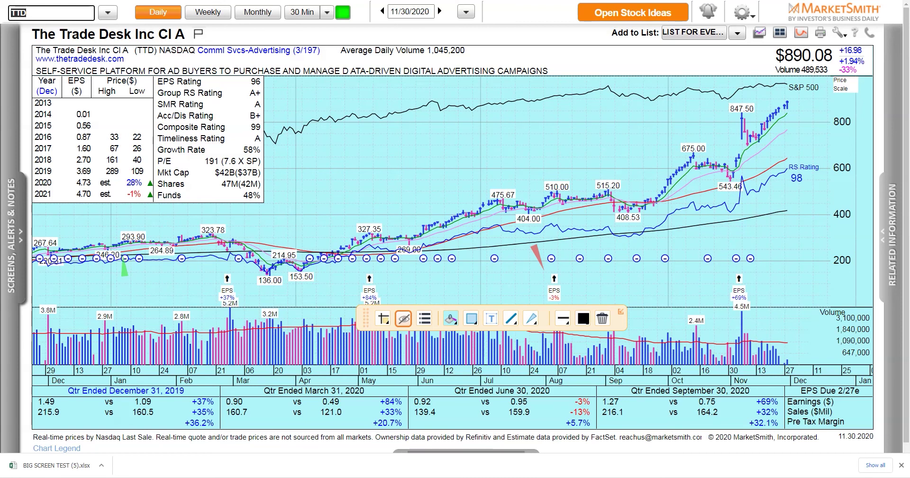
key(super+d)
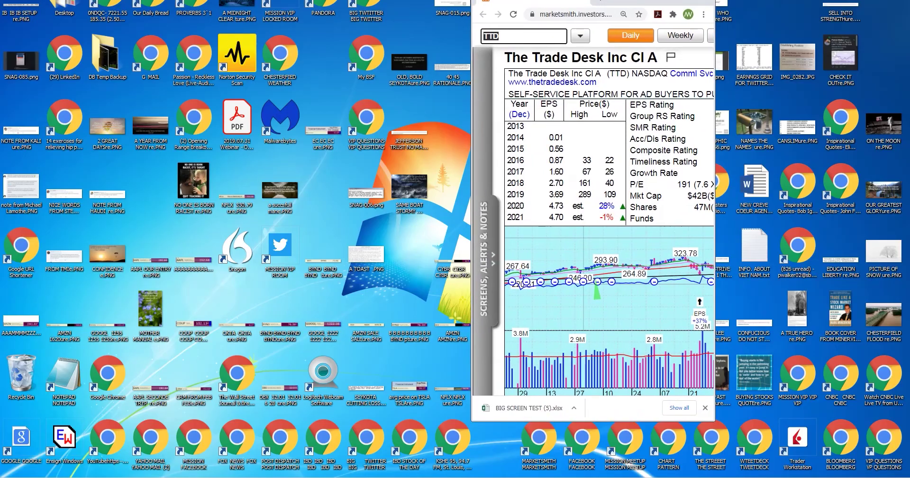
key(F11)
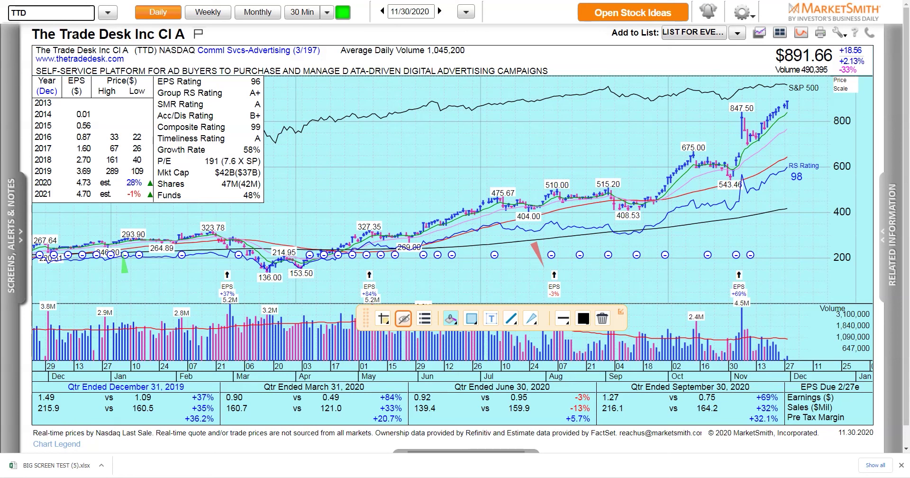
click(12, 239)
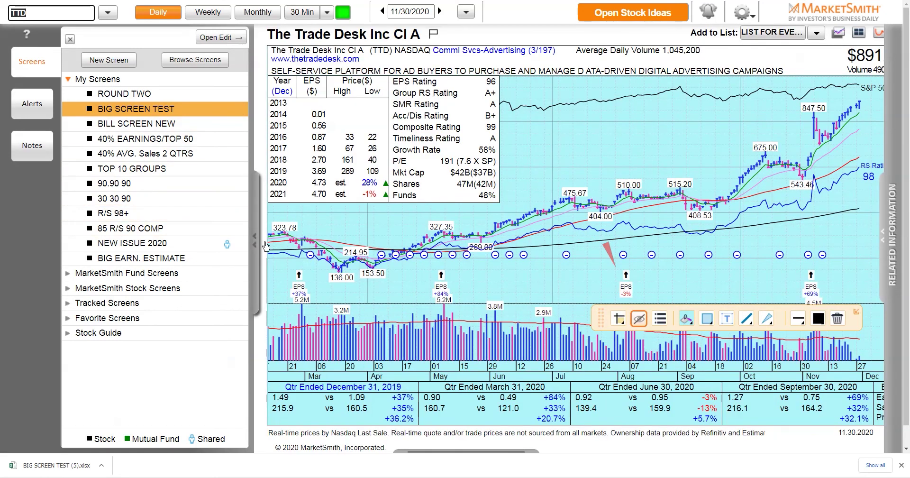
click(255, 246)
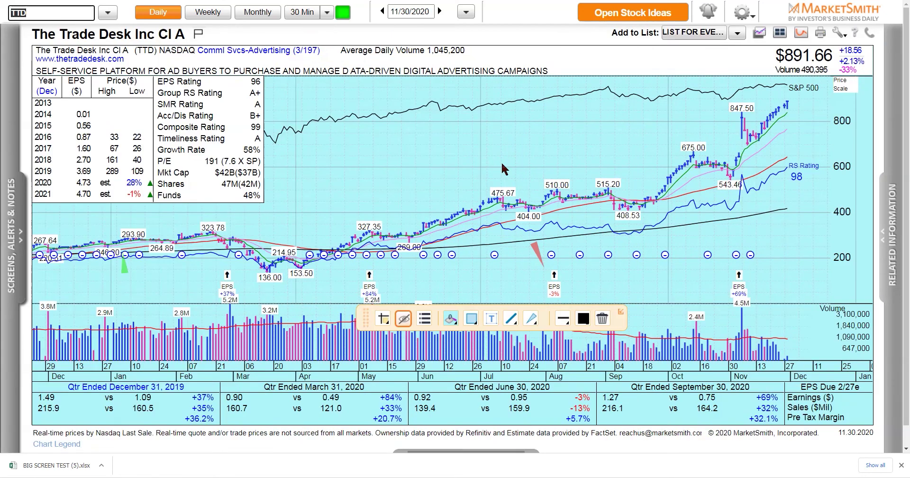